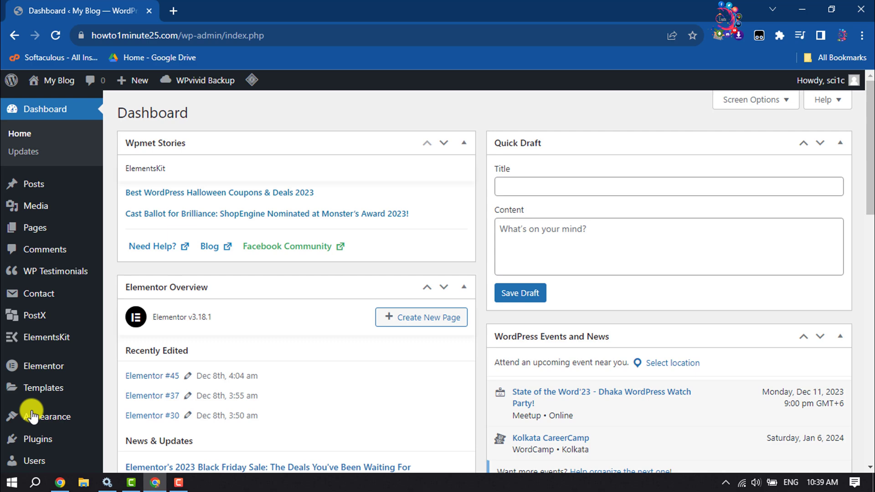
# Search the WordPress plugin directory for 'postX'
pyautogui.moveTo(37, 442)
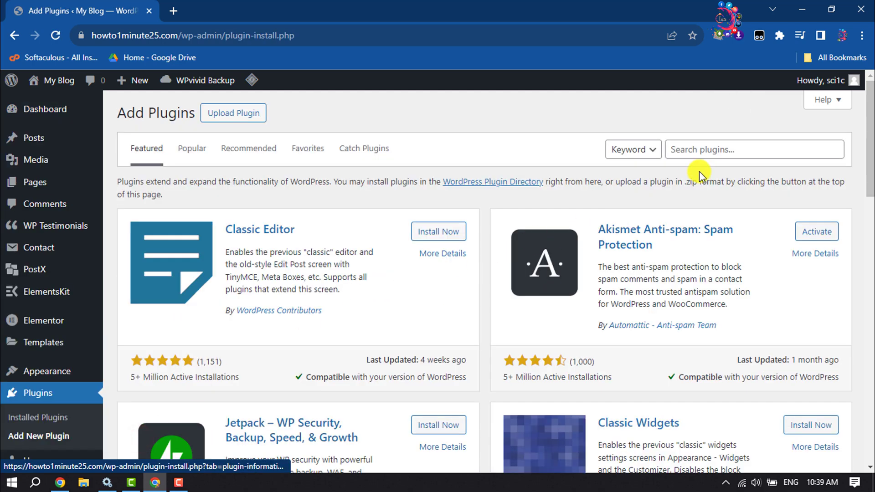
pyautogui.click(714, 149)
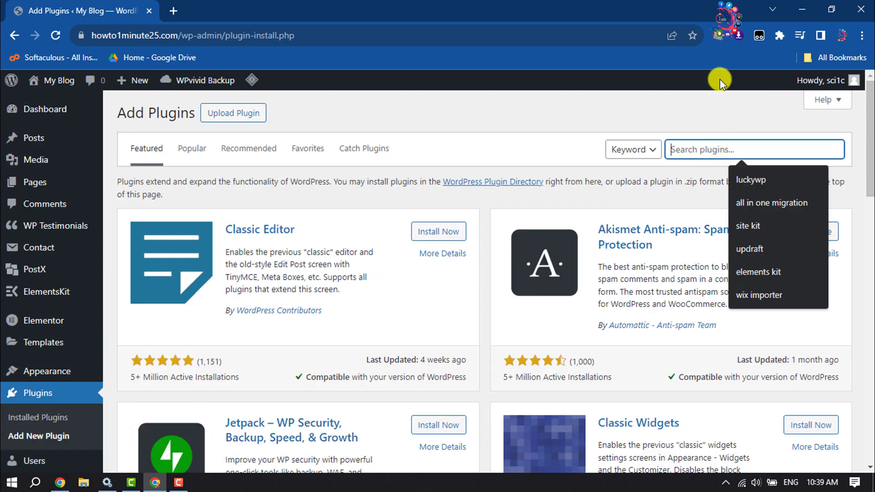
pyautogui.write('s')
pyautogui.press('BackSpace')
pyautogui.write('post')
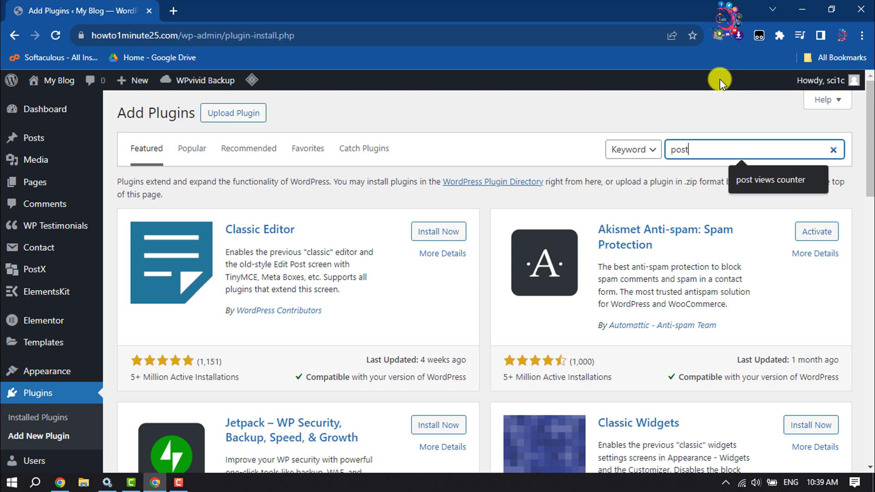
pyautogui.write('X')
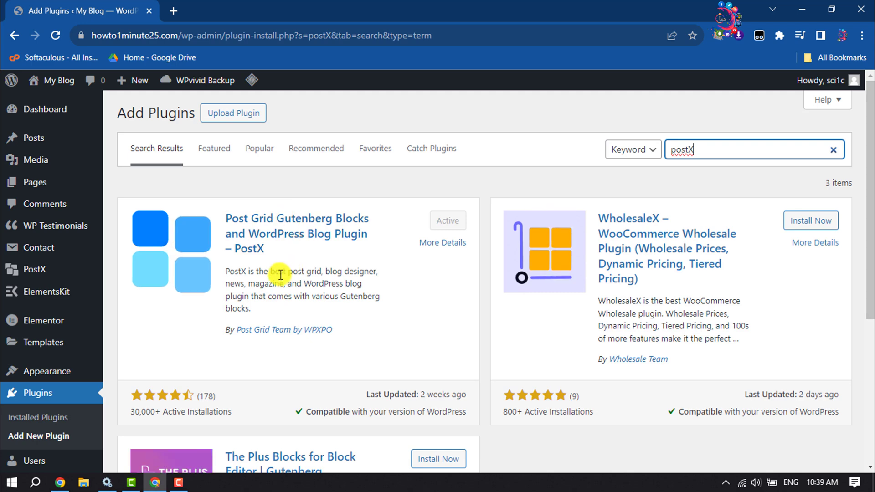
# Open the PostX Addons list and confirm Dynamic Site Builder is switched on
pyautogui.moveTo(31, 276)
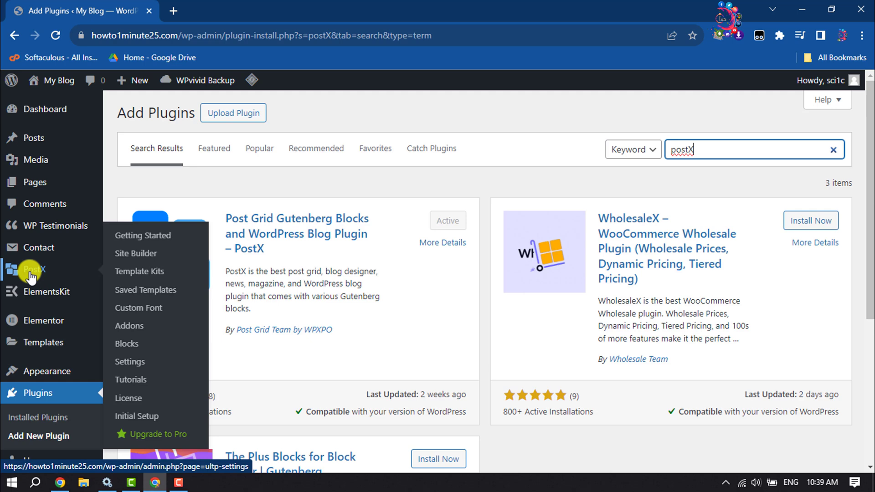
pyautogui.click(31, 275)
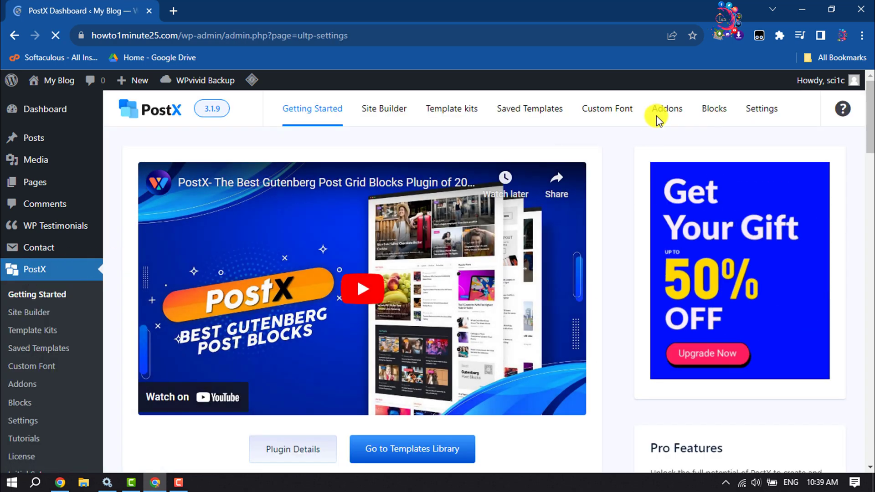
pyautogui.click(657, 118)
pyautogui.scroll(-6, 639, 174)
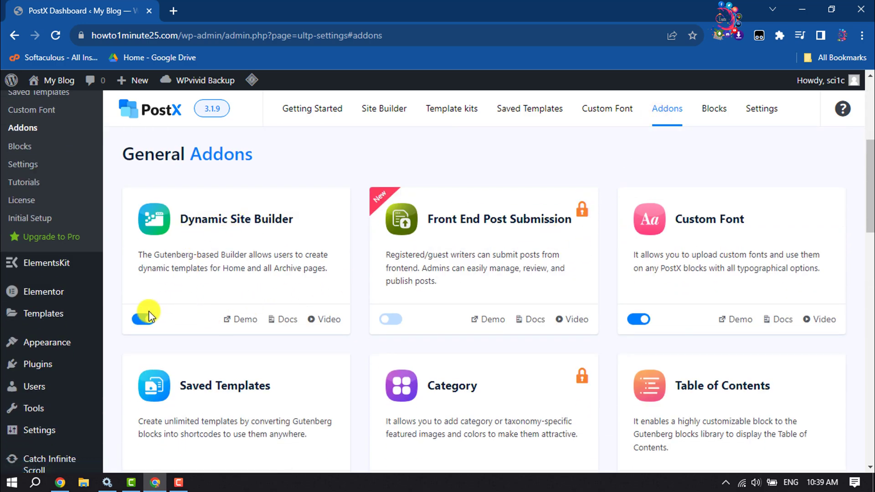
pyautogui.scroll(1, 152, 307)
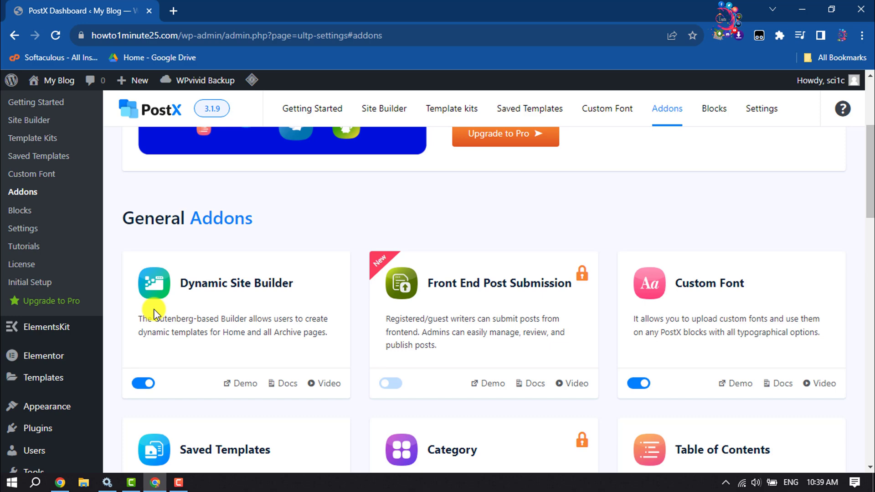
# In the PostX Site Builder, start adding an archive and review the archive template choices
pyautogui.click(386, 112)
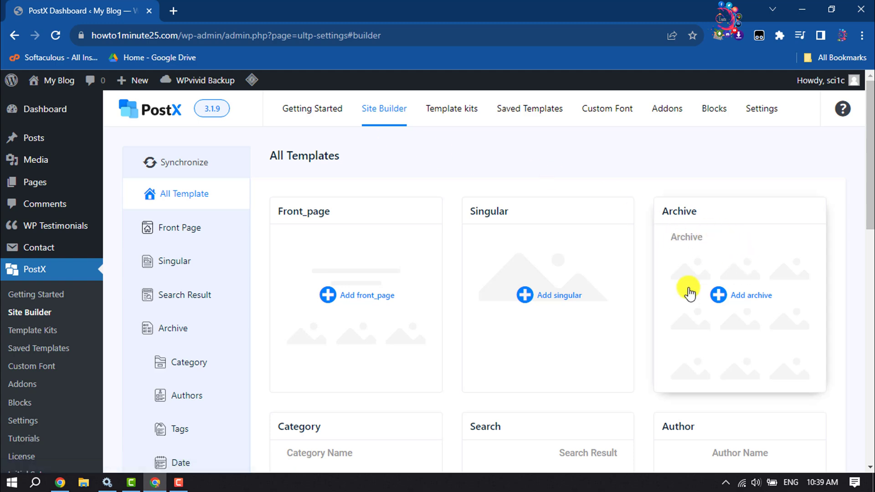
pyautogui.click(739, 301)
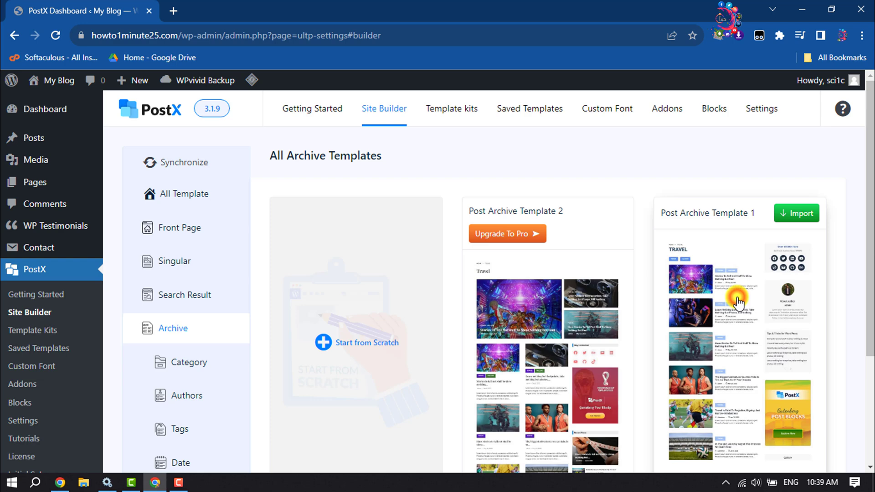
pyautogui.scroll(-1, 590, 337)
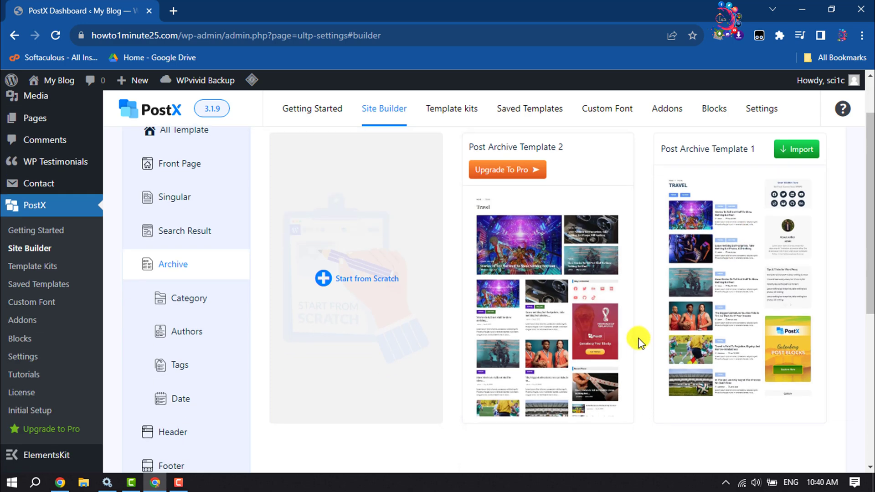
pyautogui.scroll(1, 639, 341)
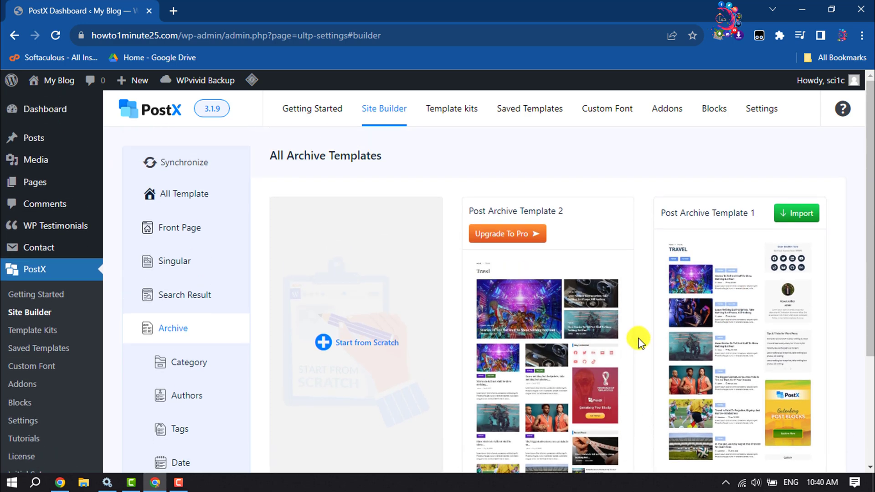
# Create the archive template from scratch, with its display condition saved as Include All Archive
pyautogui.click(343, 348)
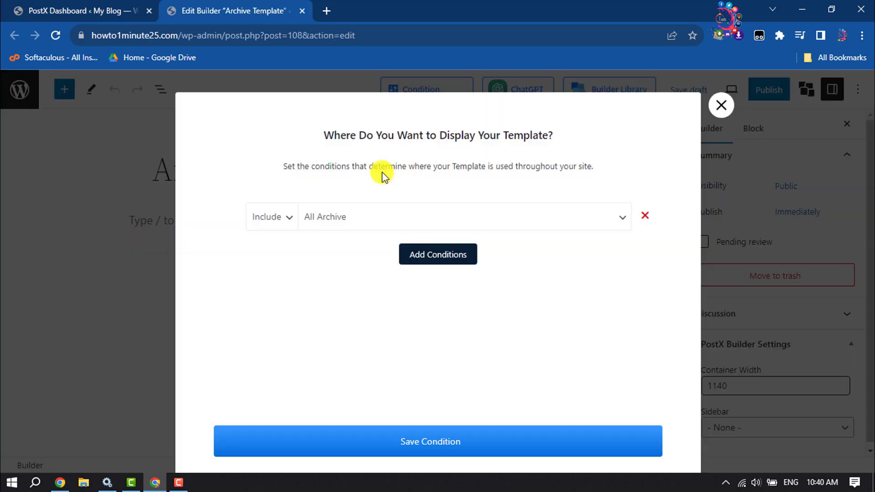
pyautogui.click(330, 221)
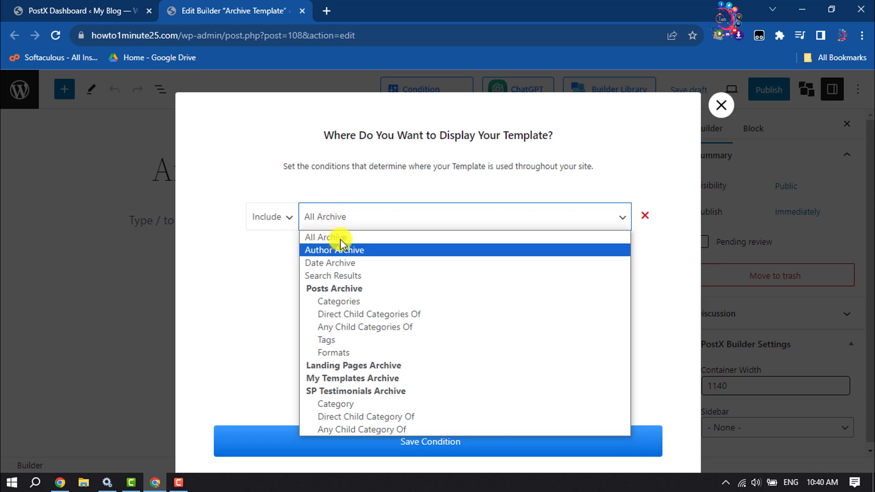
pyautogui.click(341, 237)
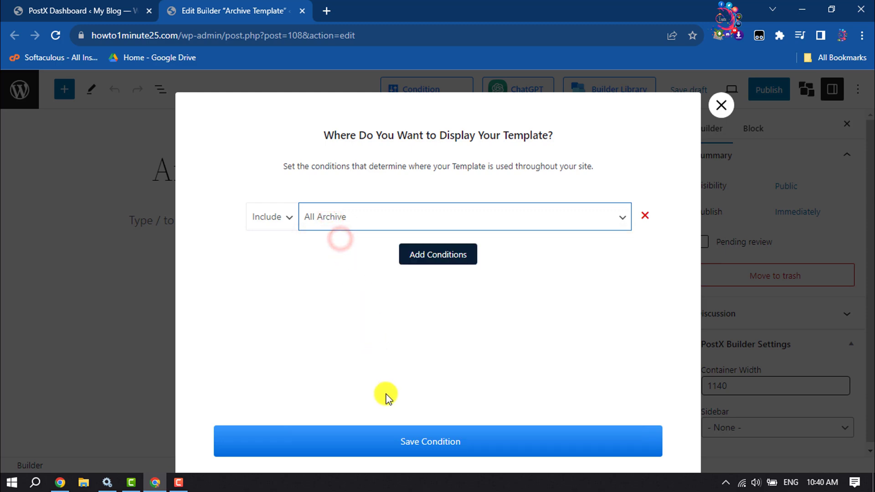
pyautogui.click(394, 445)
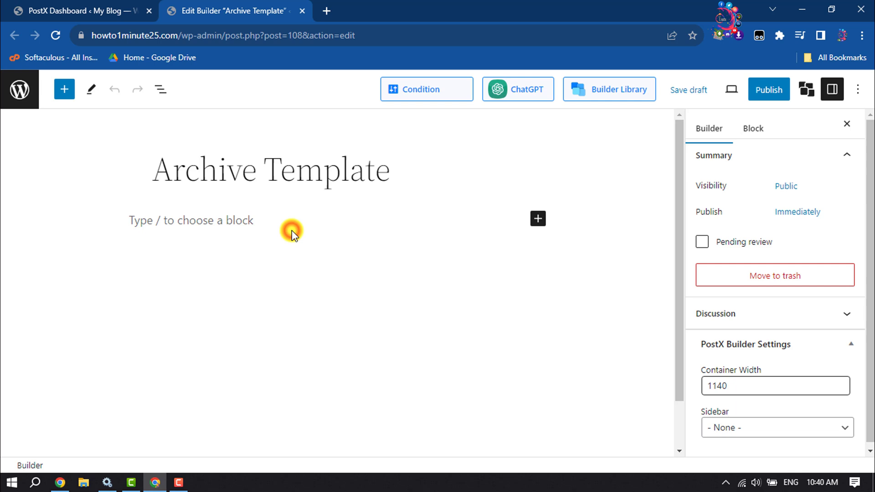
# Insert an Archive Title block from the PostX Site Builder block group
pyautogui.click(198, 225)
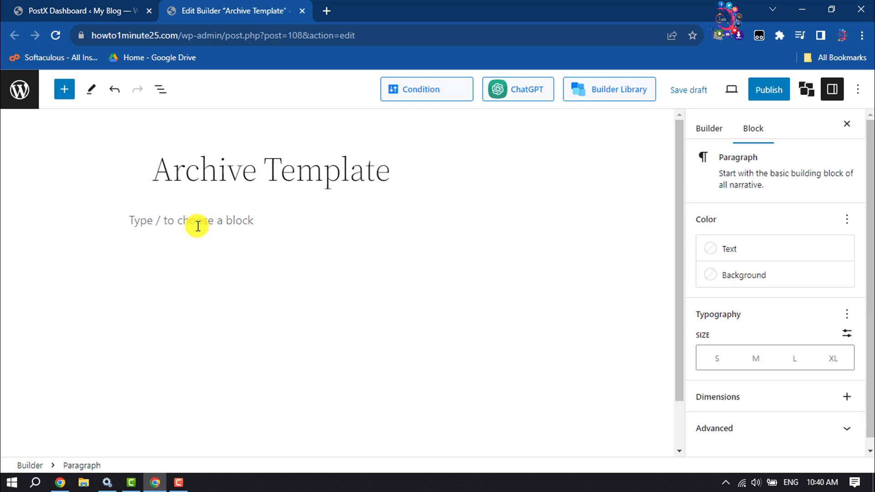
pyautogui.click(64, 94)
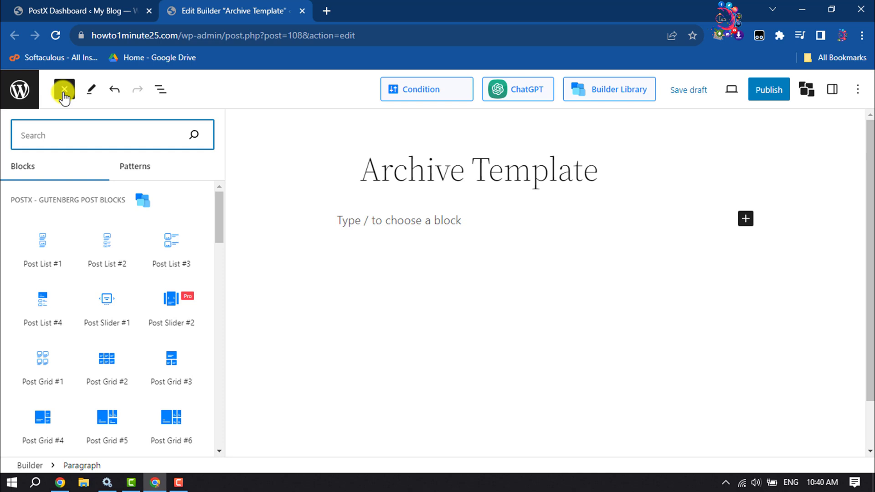
pyautogui.moveTo(110, 326)
pyautogui.scroll(-8, 110, 327)
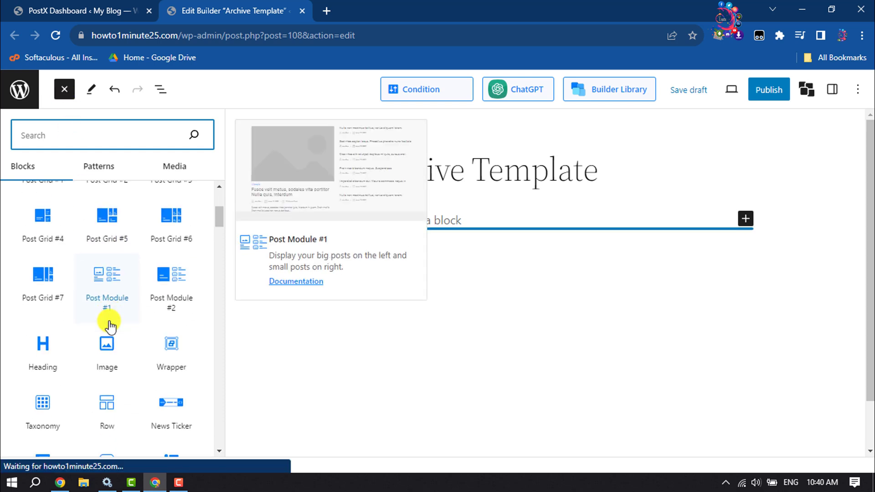
pyautogui.scroll(-3, 110, 326)
pyautogui.moveTo(29, 424)
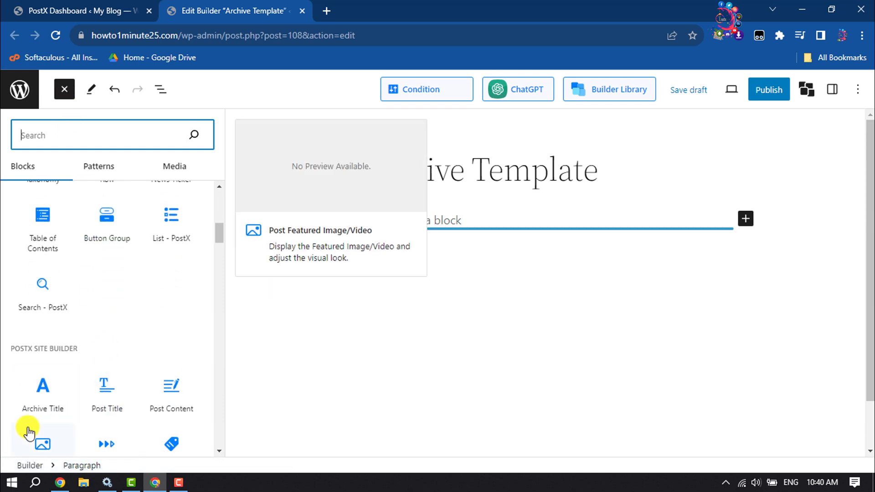
pyautogui.click(48, 409)
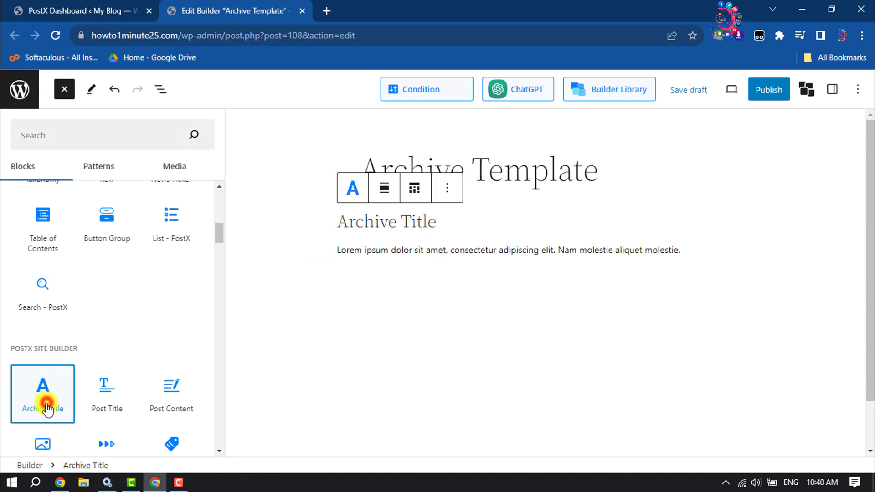
# Select the new Archive Title block and select the word 'Title' in its heading
pyautogui.click(423, 233)
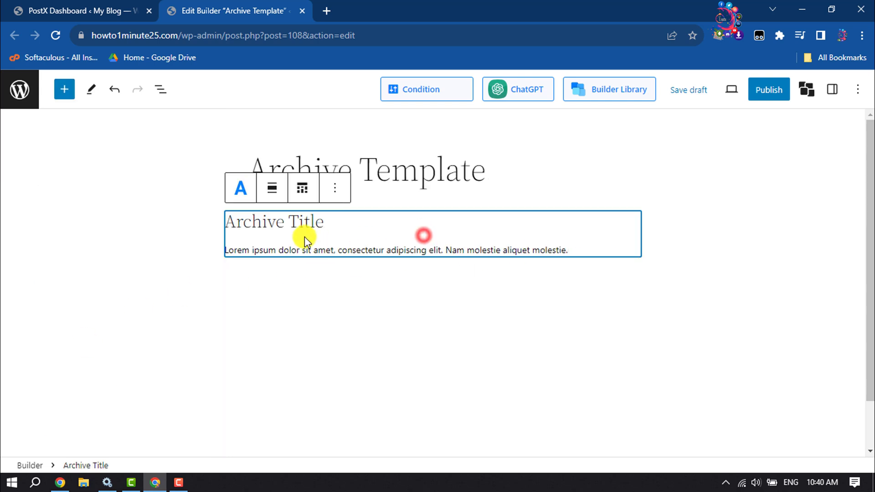
pyautogui.doubleClick(313, 224)
pyautogui.click(360, 224)
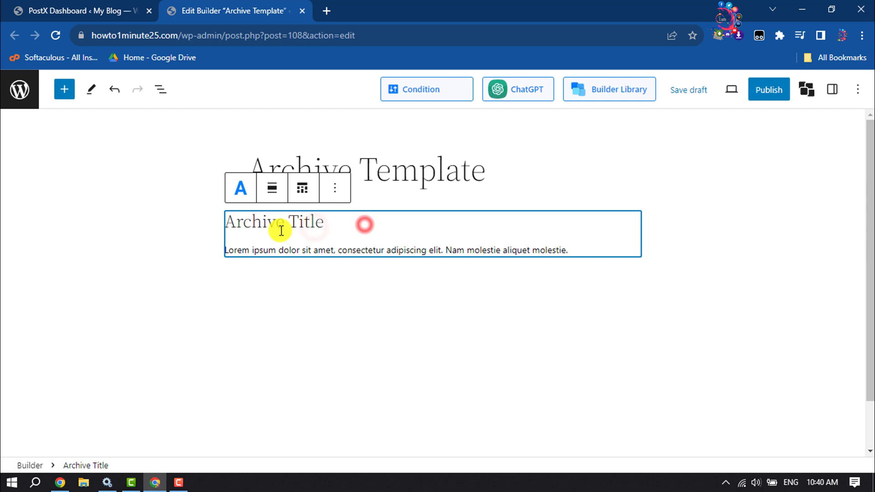
pyautogui.click(311, 224)
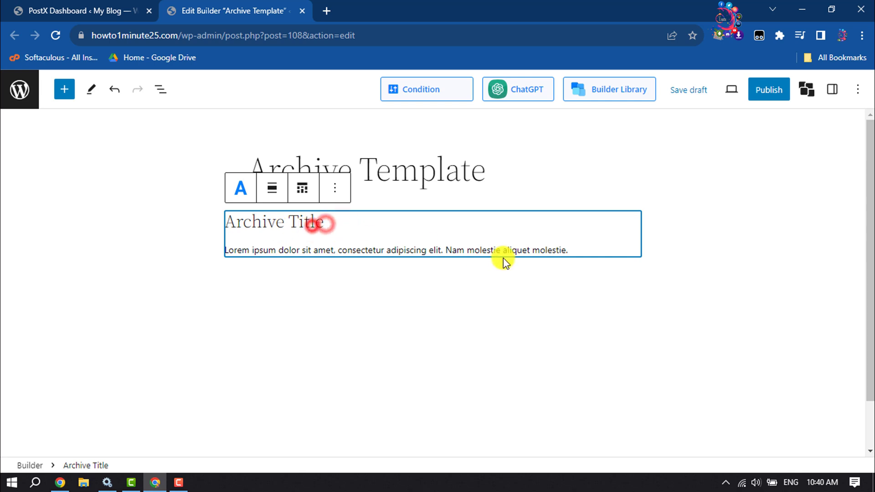
pyautogui.click(576, 250)
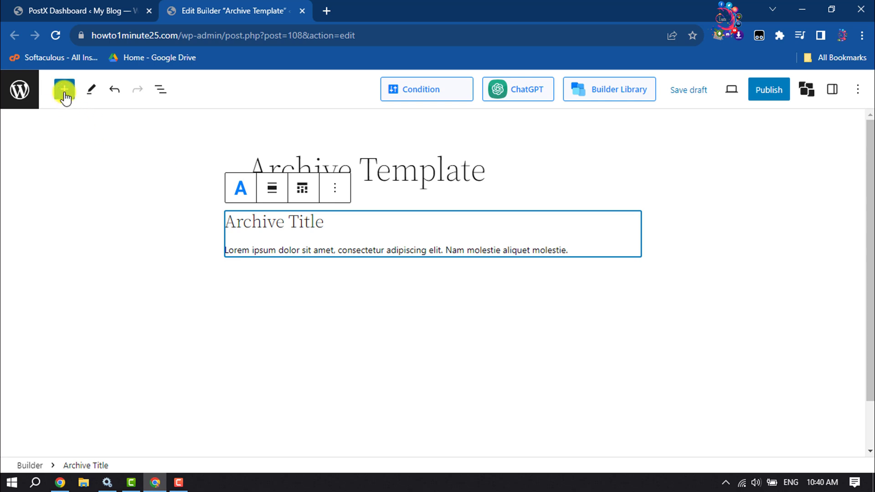
# Add a Post Grid #1 block below the Archive Title
pyautogui.click(64, 90)
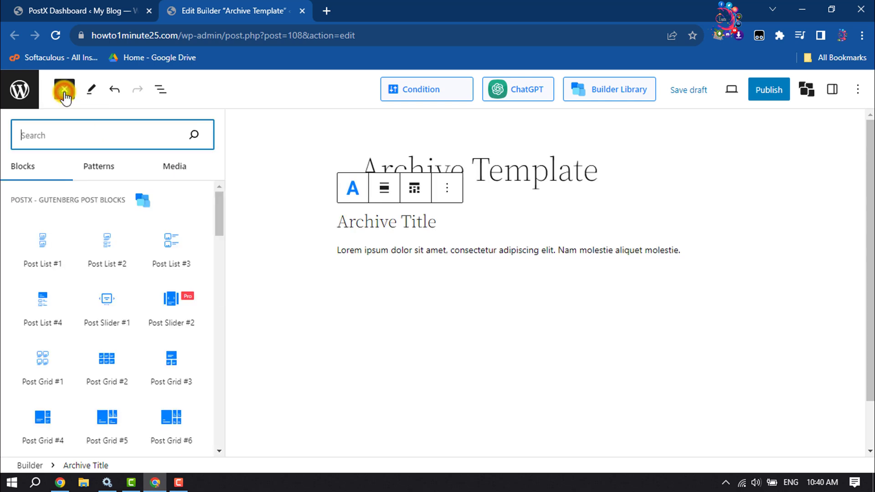
pyautogui.moveTo(72, 291)
pyautogui.scroll(-1, 72, 292)
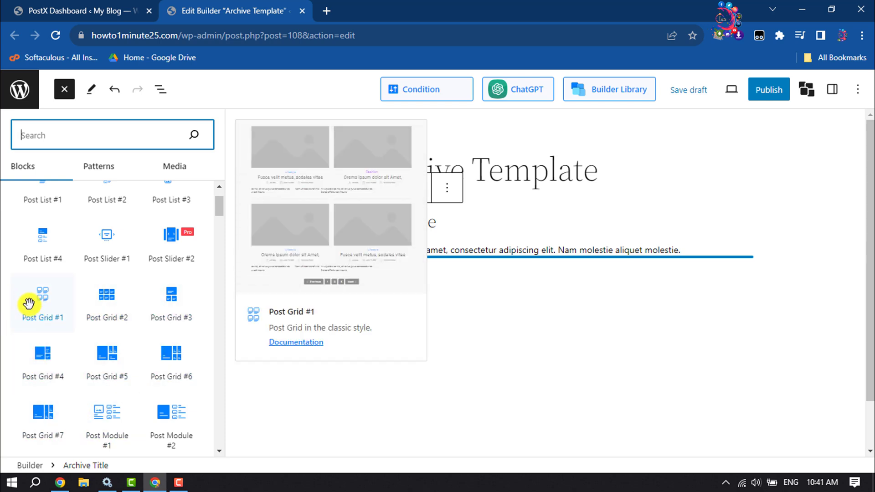
pyautogui.click(39, 301)
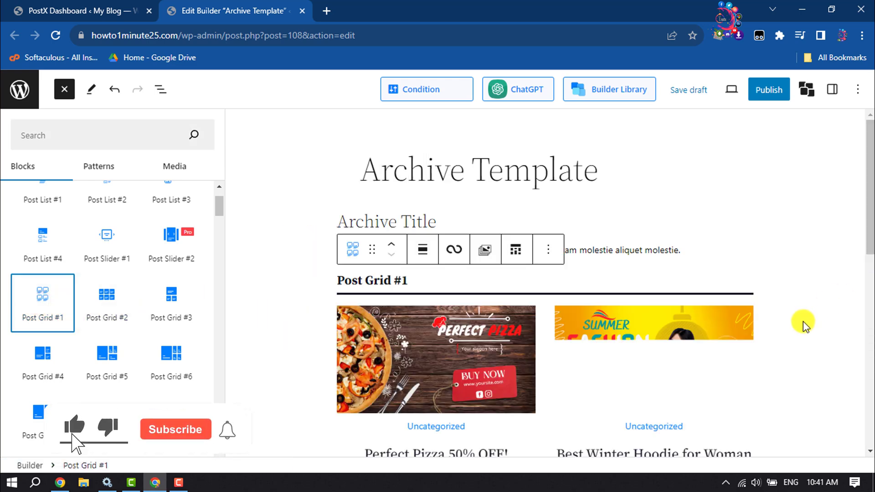
# Scroll through the grid's post cards and test its Previous pagination link
pyautogui.scroll(-2, 805, 323)
pyautogui.scroll(-3, 805, 325)
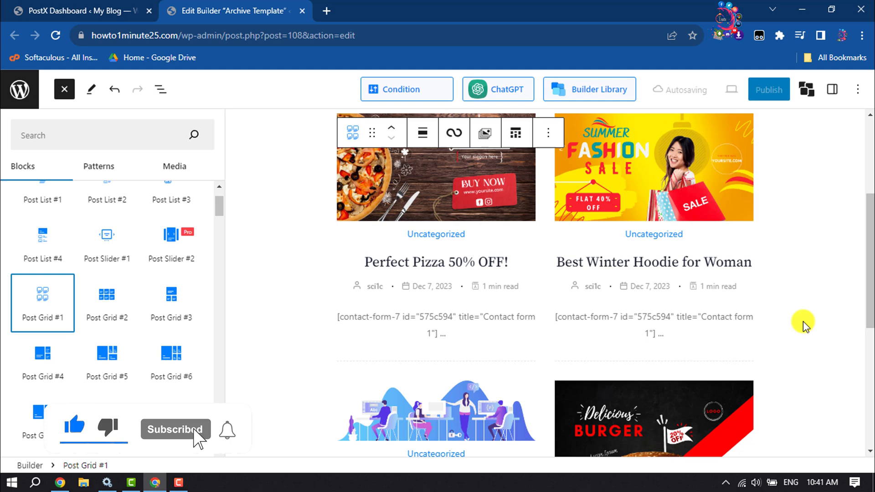
pyautogui.scroll(-3, 802, 324)
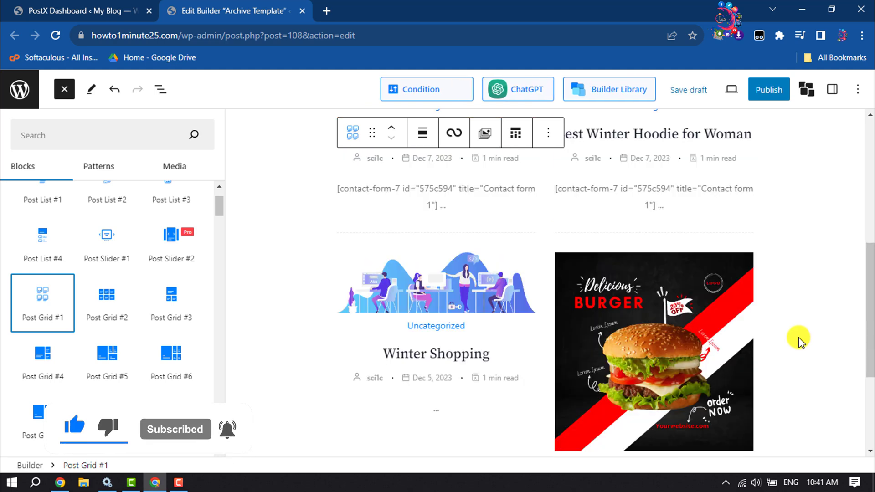
pyautogui.scroll(-3, 825, 317)
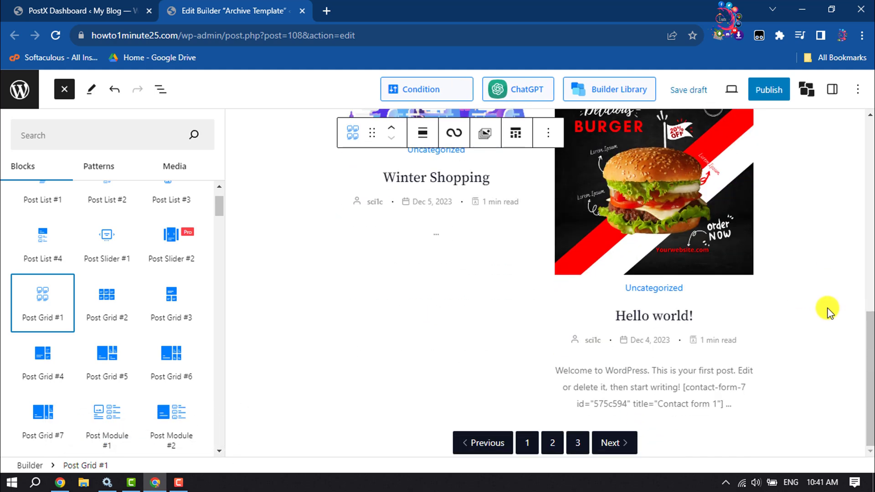
pyautogui.scroll(3, 828, 310)
pyautogui.scroll(5, 828, 312)
pyautogui.scroll(-10, 828, 312)
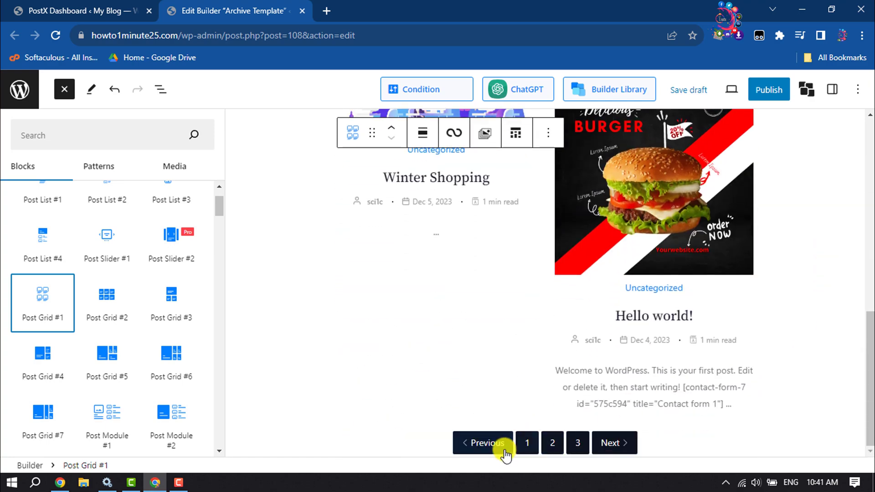
pyautogui.click(502, 443)
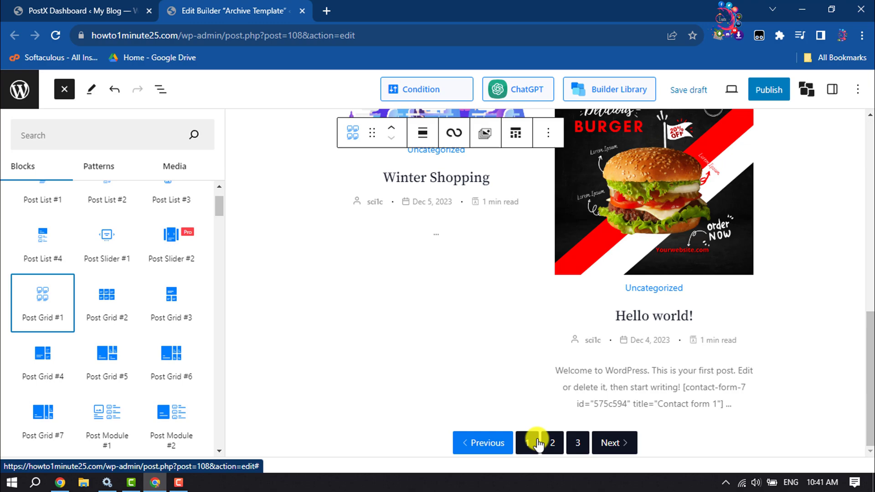
pyautogui.scroll(5, 574, 404)
pyautogui.scroll(5, 602, 403)
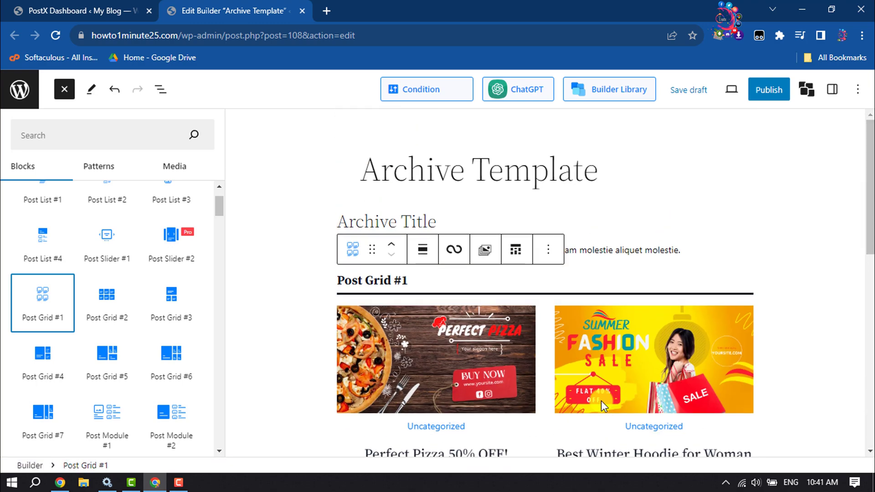
pyautogui.moveTo(40, 363)
pyautogui.scroll(-10, 504, 352)
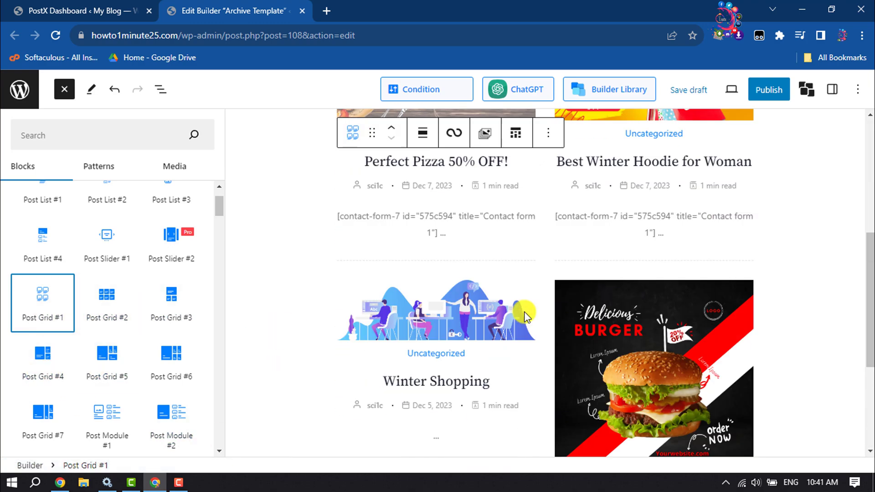
pyautogui.moveTo(105, 335)
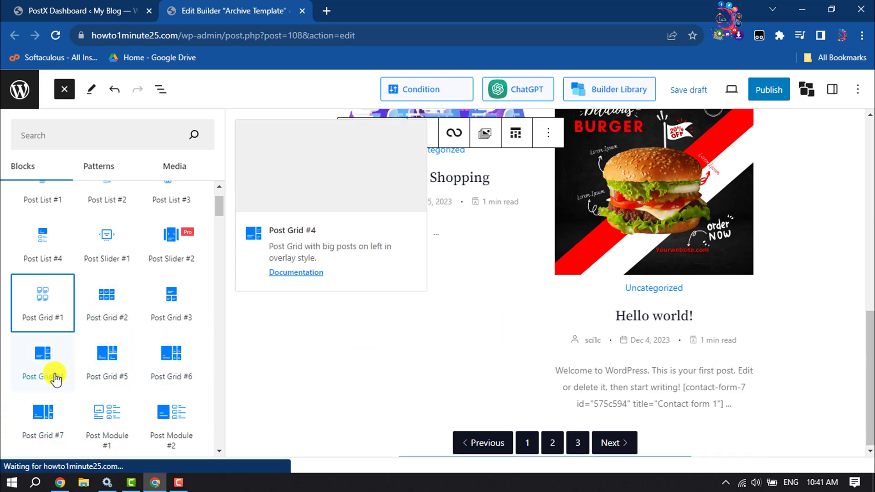
# Try out Post Grid #4 and Post Grid #6 blocks in the template
pyautogui.click(46, 375)
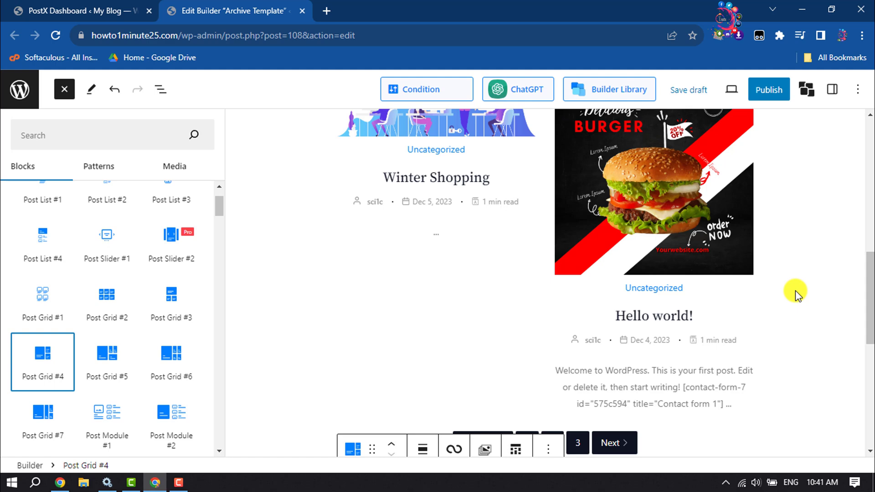
pyautogui.scroll(-7, 795, 293)
pyautogui.scroll(3, 658, 332)
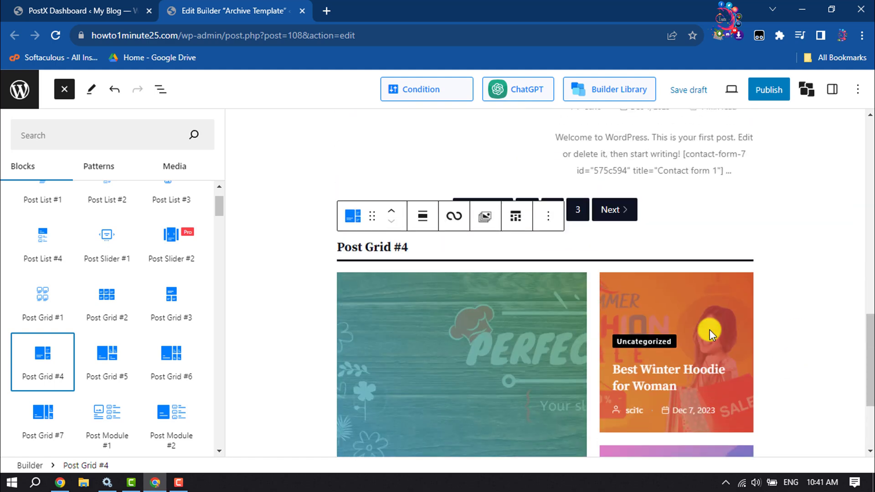
pyautogui.scroll(-3, 391, 385)
pyautogui.scroll(-1, 82, 424)
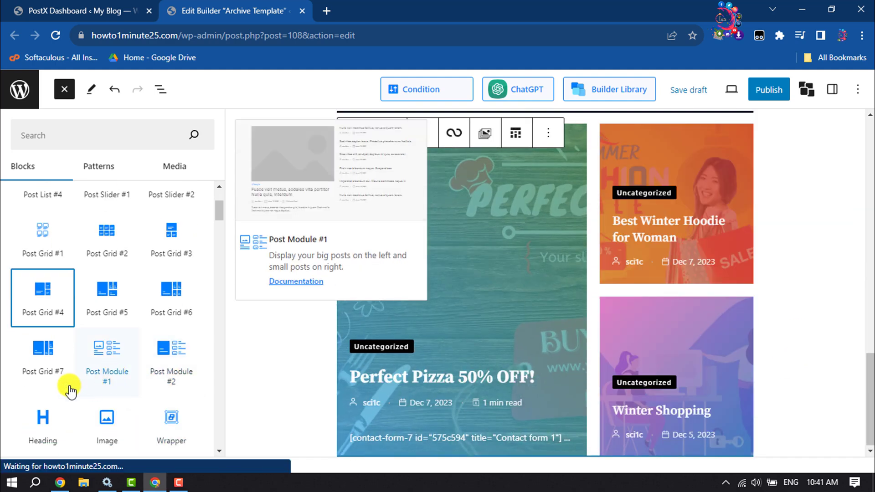
pyautogui.click(179, 299)
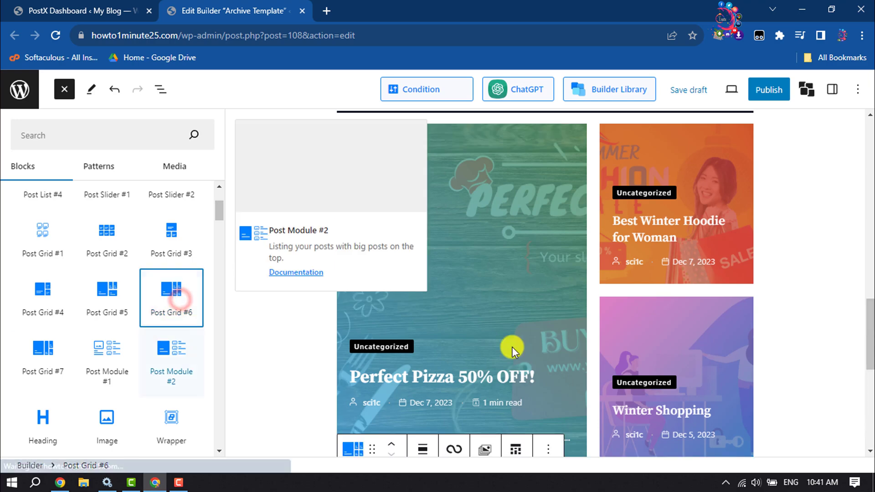
pyautogui.scroll(-9, 778, 339)
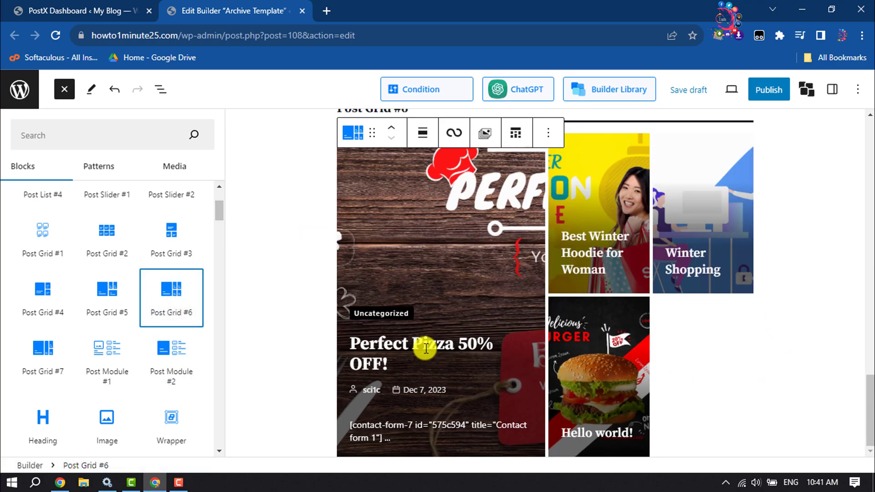
pyautogui.scroll(6, 688, 281)
pyautogui.click(806, 294)
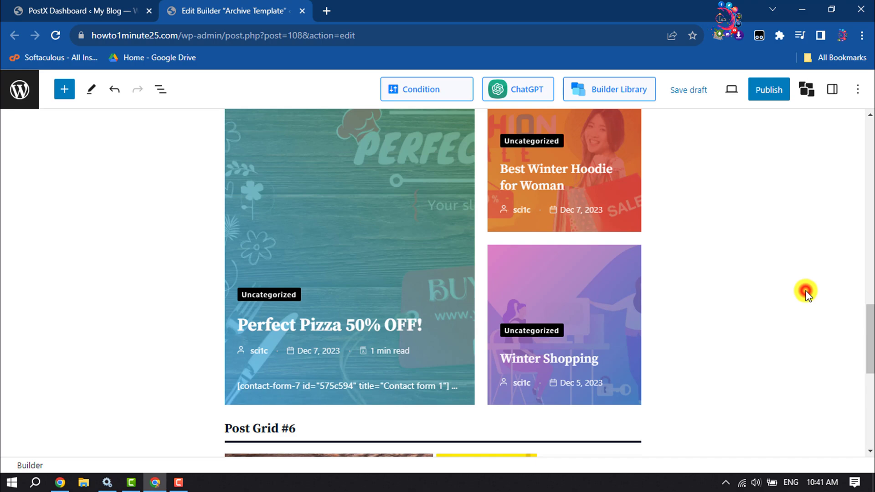
# Undo the trial grids so only Post Grid #1 remains, then select its heading
pyautogui.hotkey('ctrl', 'z')
pyautogui.scroll(5, 657, 319)
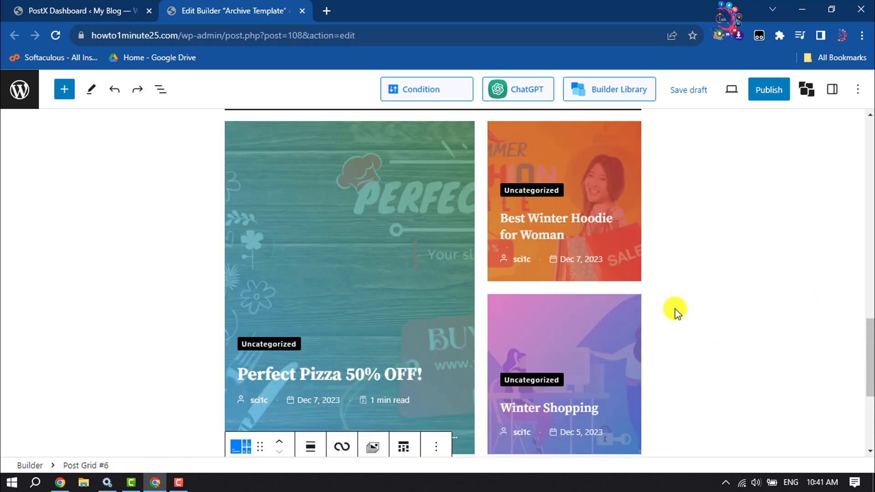
pyautogui.scroll(-6, 674, 310)
pyautogui.click(684, 313)
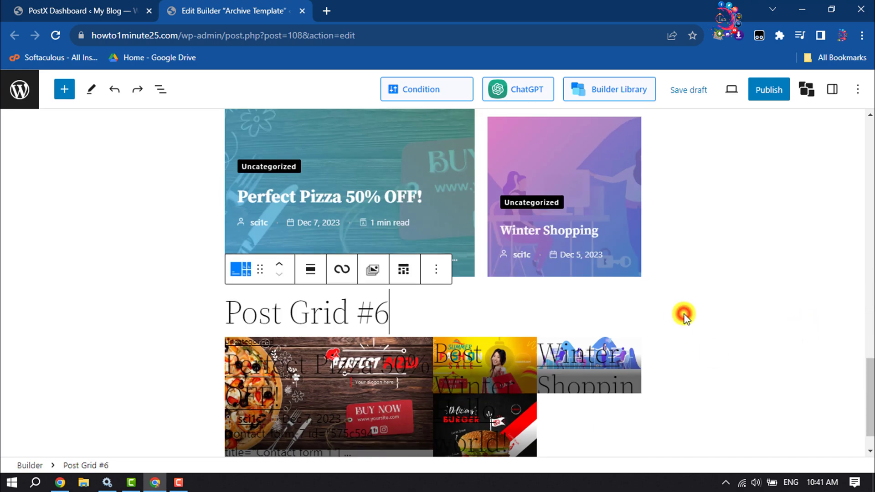
pyautogui.hotkey('ctrl', 'shift', 'z')
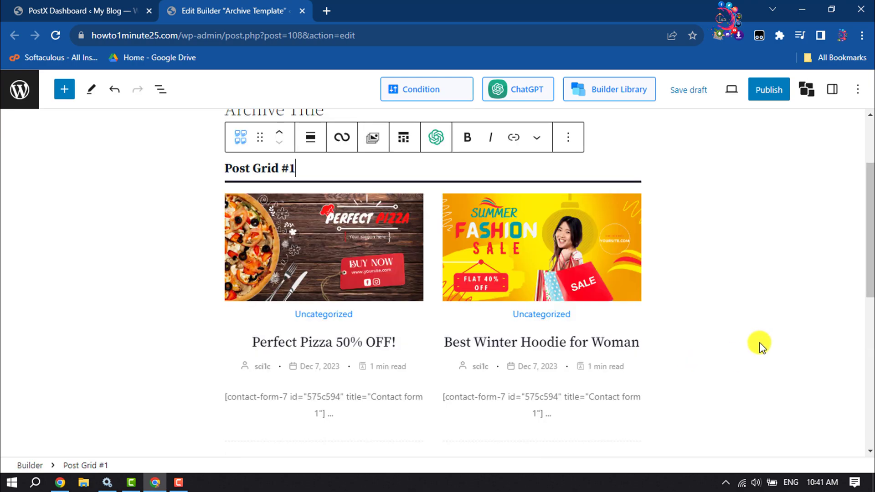
pyautogui.click(760, 344)
pyautogui.scroll(-7, 445, 328)
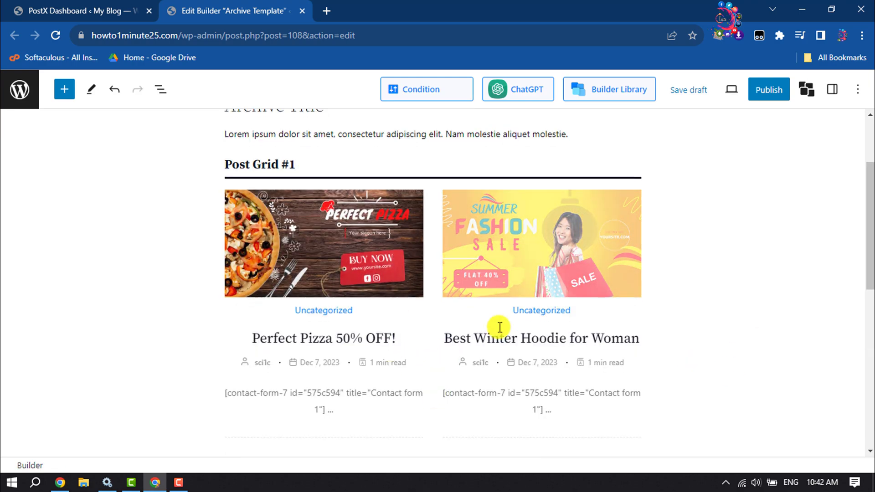
pyautogui.scroll(7, 505, 347)
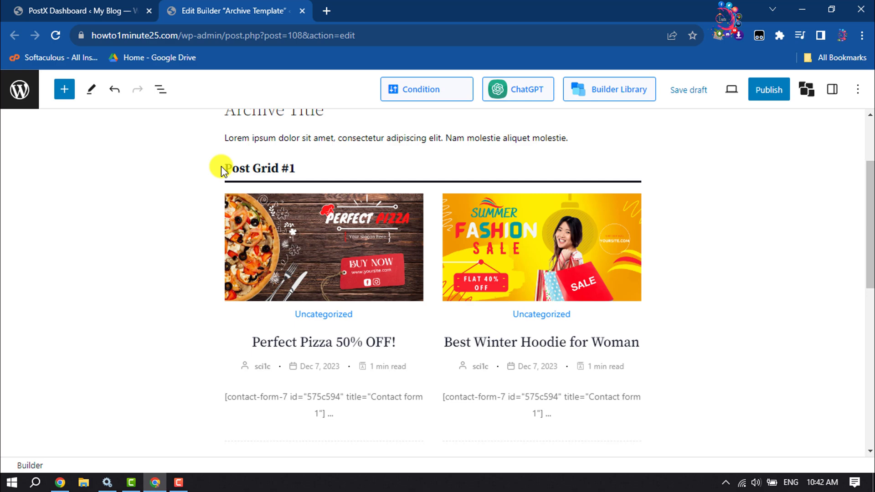
pyautogui.click(297, 173)
# Check a theme swatch in the PostX Colors palette, then show Post Grid #1's block settings
pyautogui.click(327, 182)
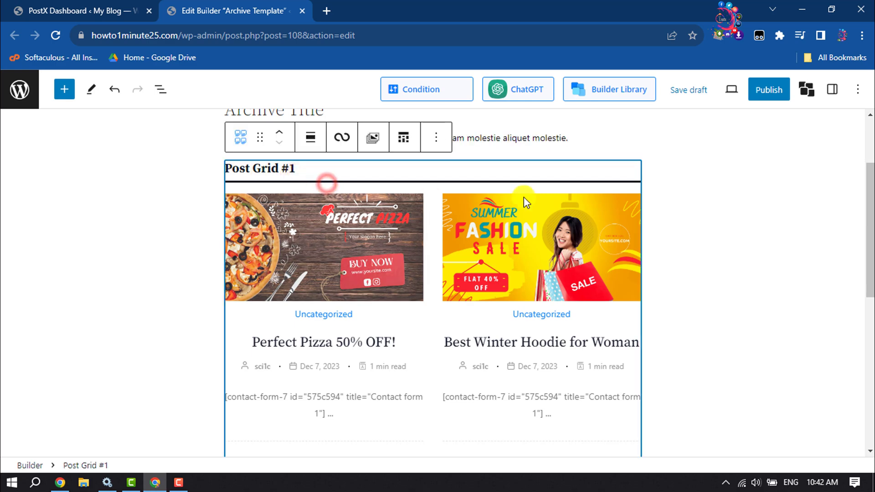
pyautogui.click(806, 91)
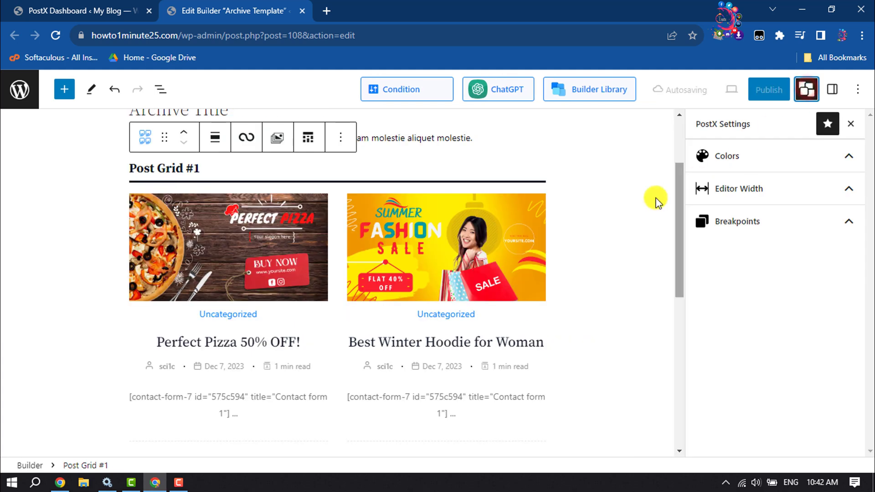
pyautogui.click(761, 163)
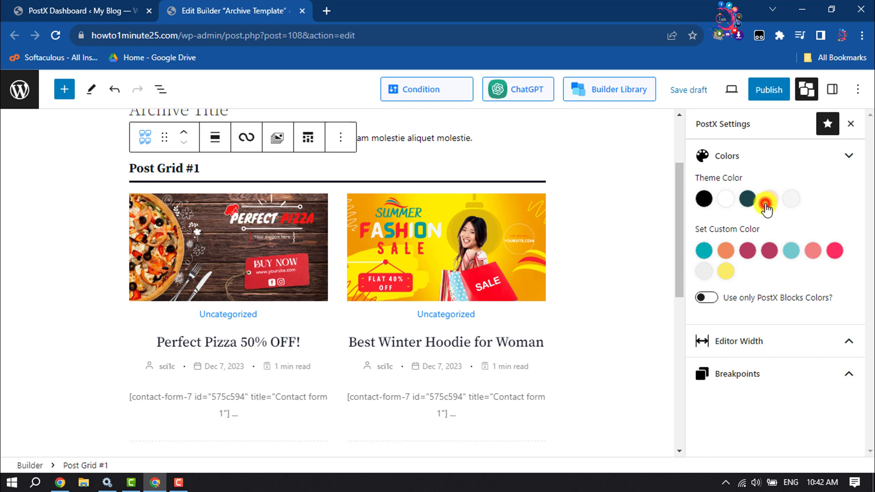
pyautogui.click(714, 251)
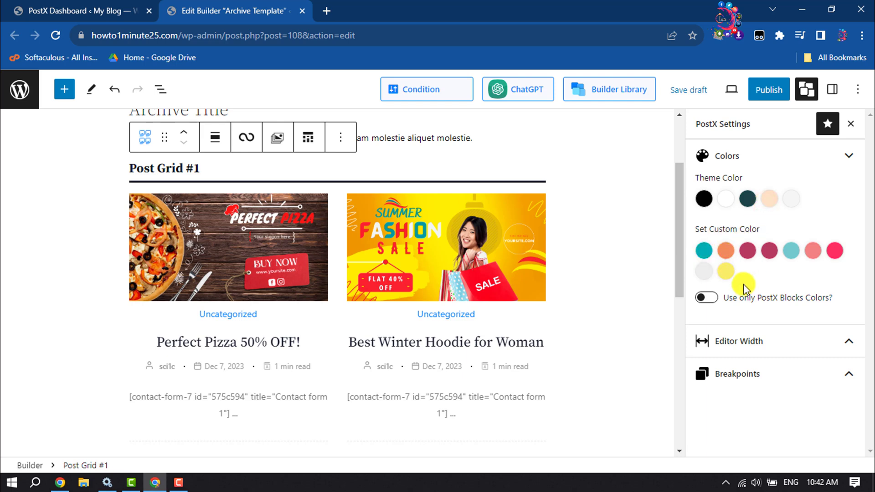
pyautogui.click(832, 94)
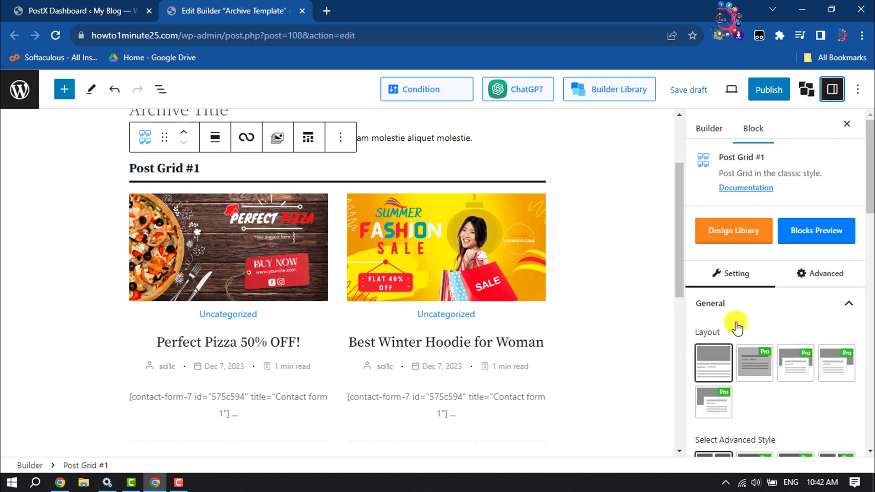
# Expand Post Grid #1's Title settings, showing the H3 title tag and Meta Under Title
pyautogui.scroll(-1, 736, 328)
pyautogui.scroll(-3, 747, 286)
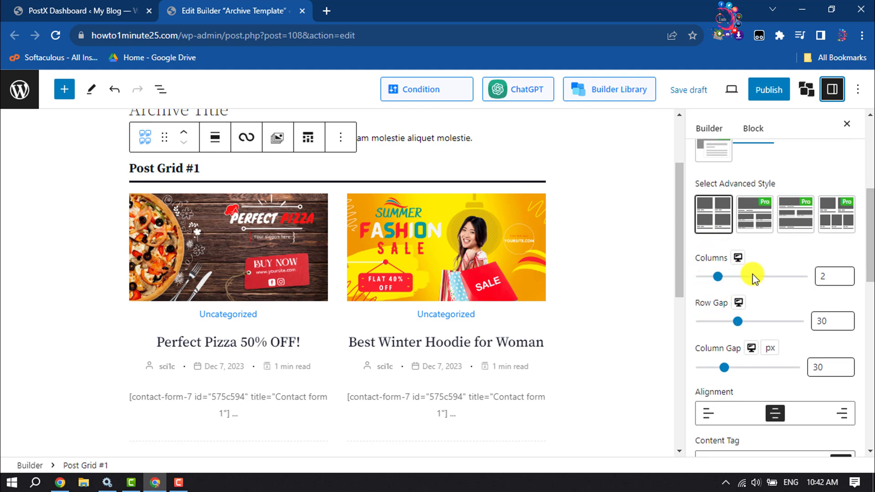
pyautogui.scroll(-8, 743, 332)
pyautogui.scroll(-3, 749, 369)
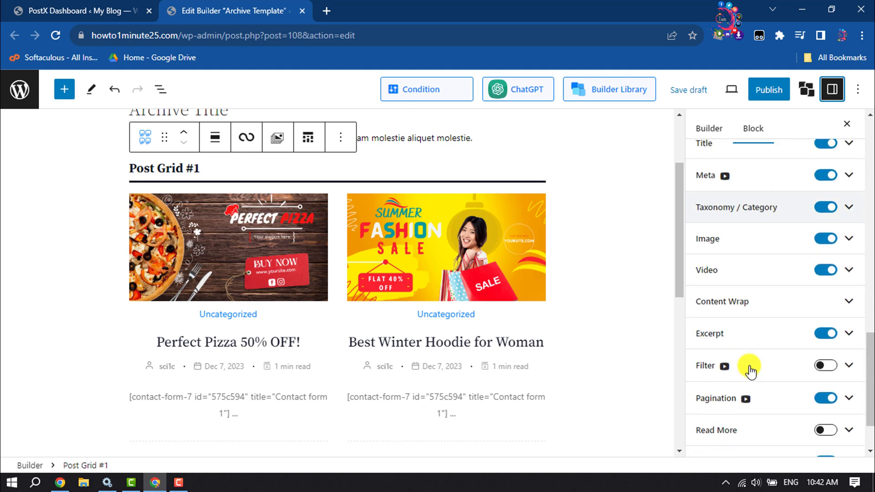
pyautogui.scroll(2, 744, 356)
pyautogui.click(736, 231)
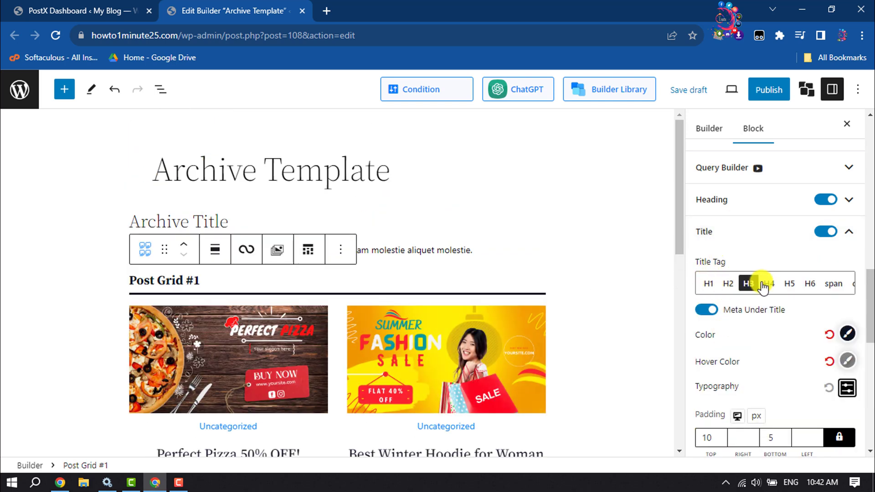
# Deselect the blocks and publish the Archive Template
pyautogui.scroll(5, 794, 340)
pyautogui.click(606, 337)
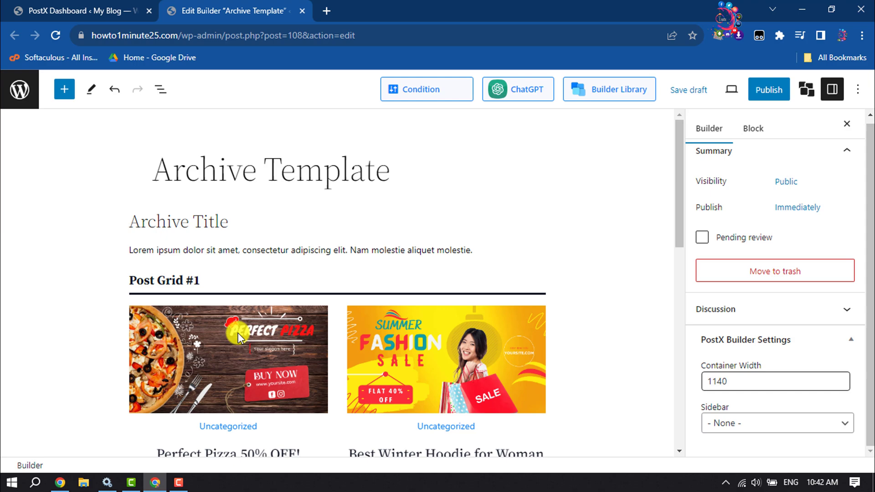
pyautogui.scroll(-6, 206, 319)
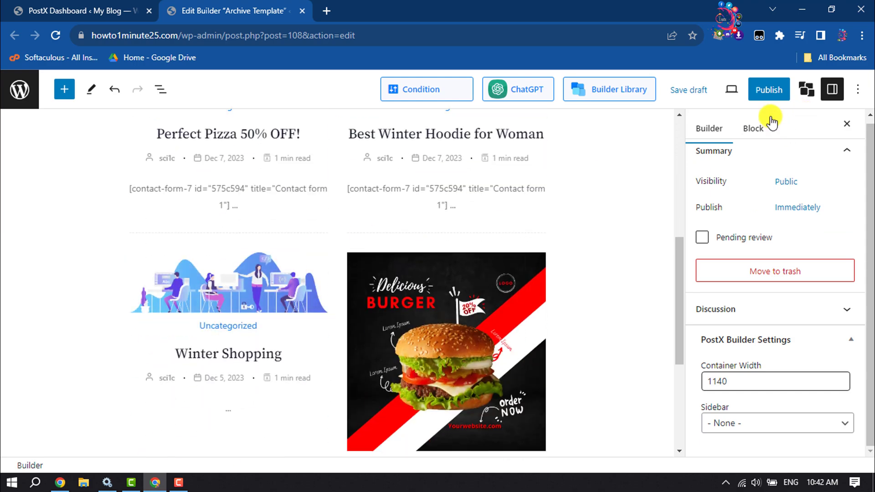
pyautogui.click(770, 90)
pyautogui.click(766, 94)
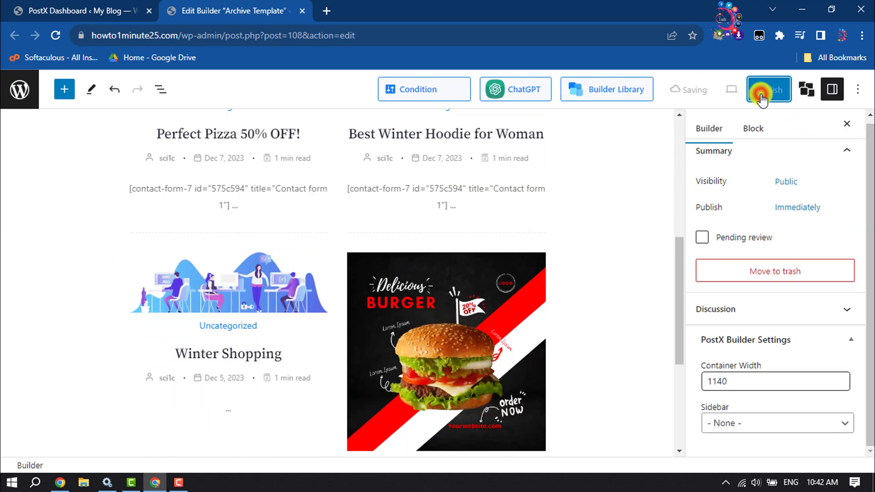
# Review the published template's Archive Title and Post Grid #1 blocks
pyautogui.click(619, 220)
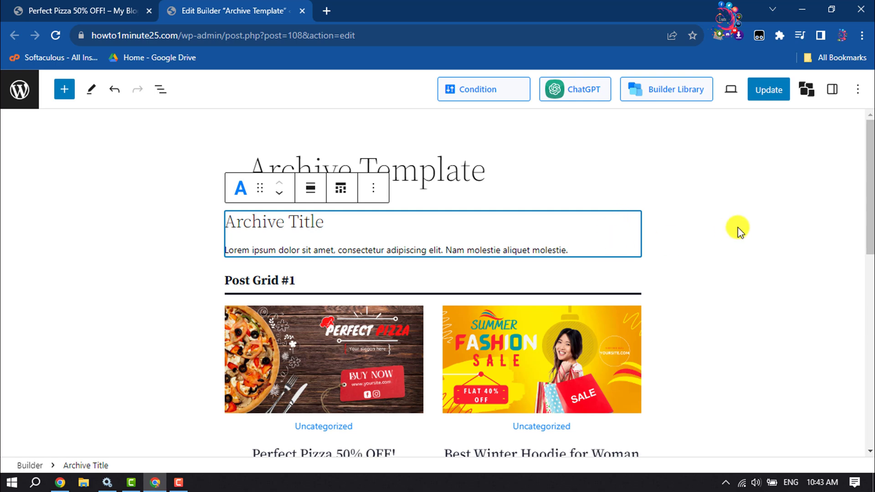
pyautogui.scroll(-10, 740, 231)
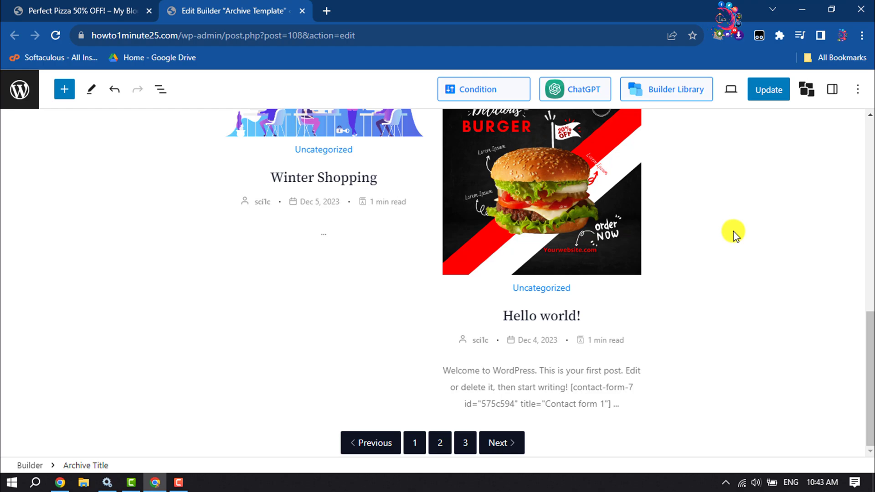
pyautogui.scroll(10, 733, 235)
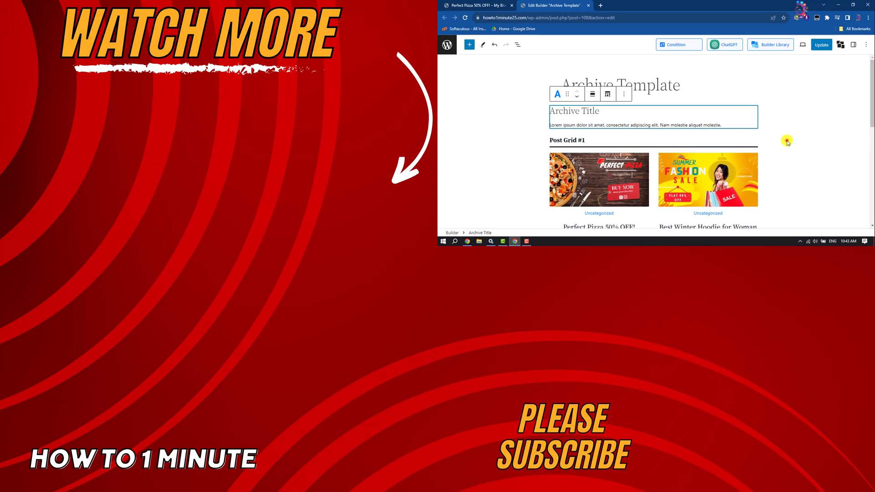
pyautogui.click(787, 142)
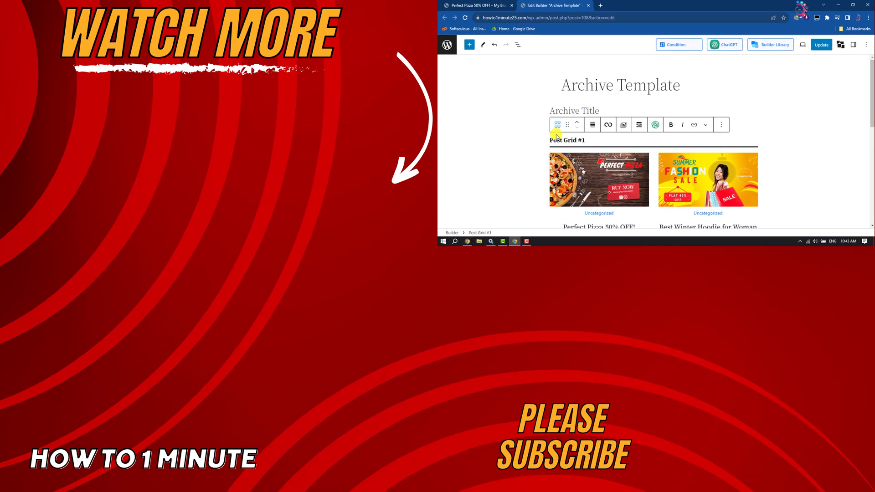